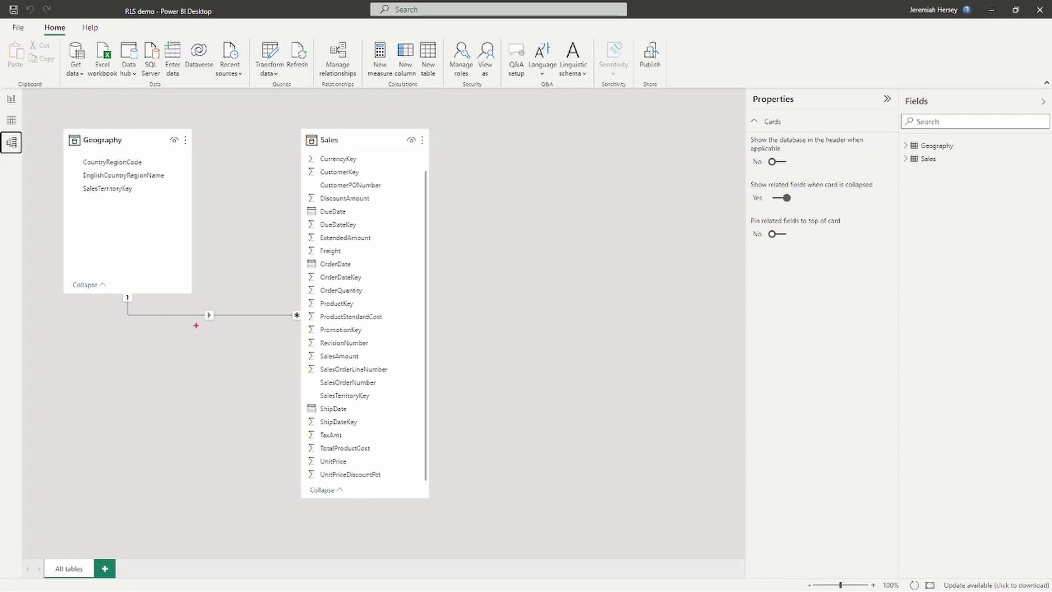
Examine the relationship between Geography and Sales, and review the Geography table's rows in the data view.
{"action": "left_click_drag", "start_coordinate": [196, 327], "coordinate": [198, 397]}
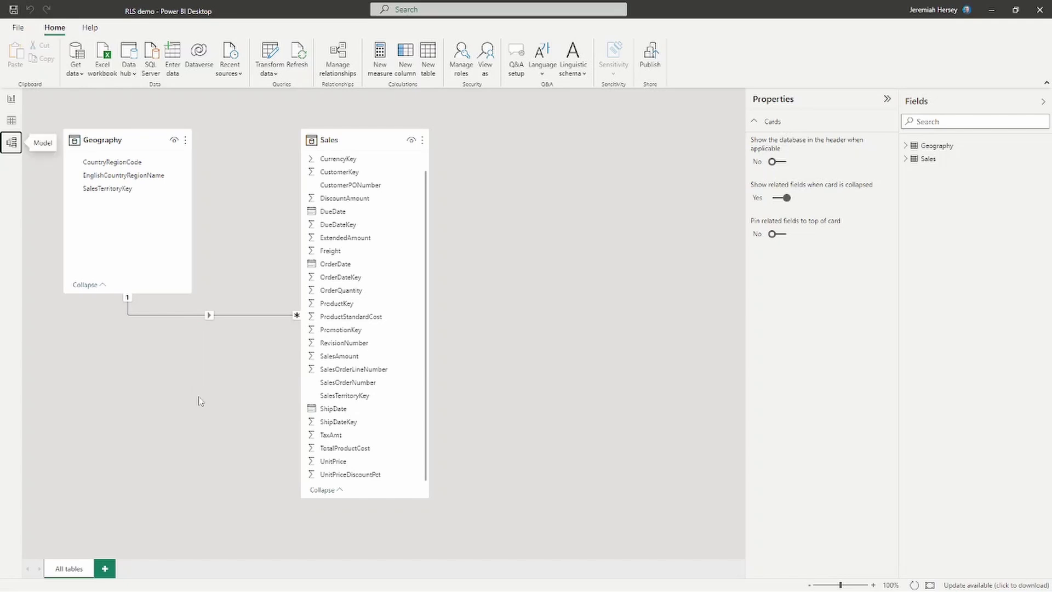
{"action": "left_click", "coordinate": [11, 121]}
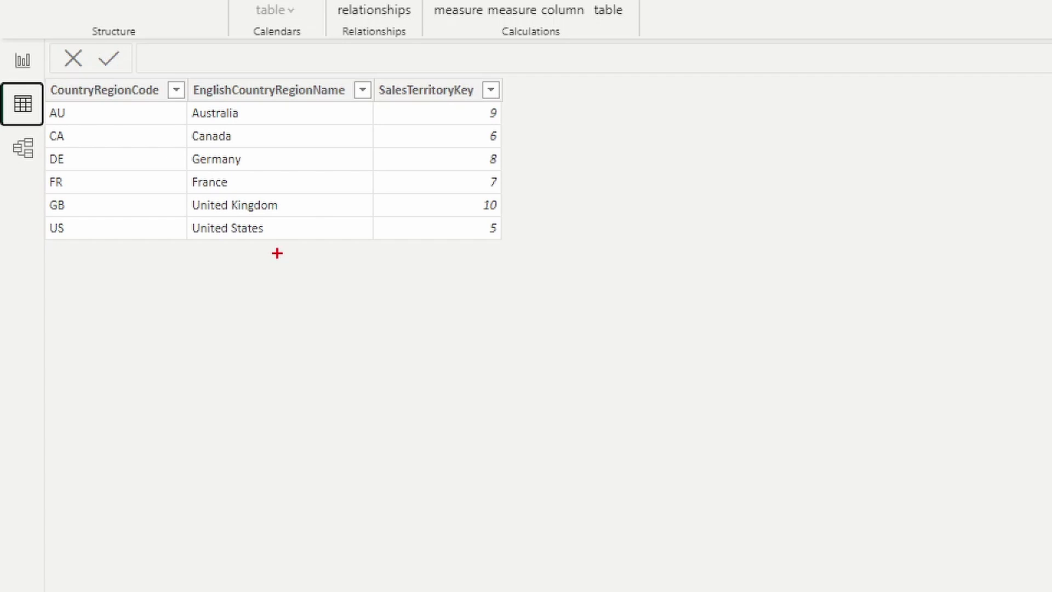
{"action": "left_click_drag", "start_coordinate": [277, 252], "coordinate": [278, 325]}
{"action": "mouse_move", "coordinate": [467, 250]}
{"action": "left_mouse_down"}
{"action": "mouse_move", "coordinate": [459, 324]}
{"action": "mouse_move", "coordinate": [468, 329]}
{"action": "left_mouse_up"}
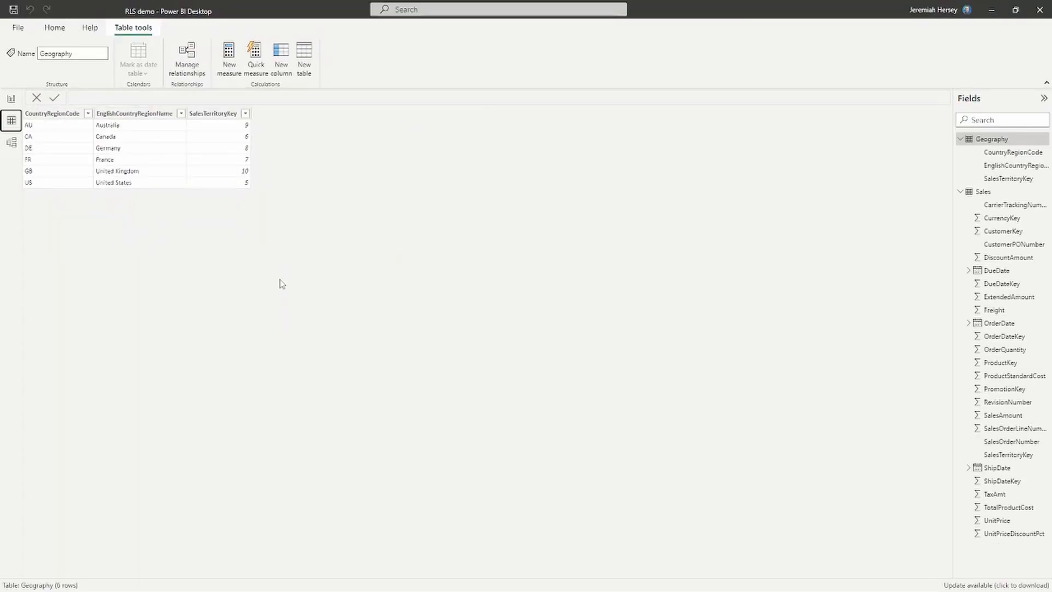
Examine the United States role's DAX filter on the Geography table in the Manage roles dialog, and close the dialog.
{"action": "left_click", "coordinate": [12, 143]}
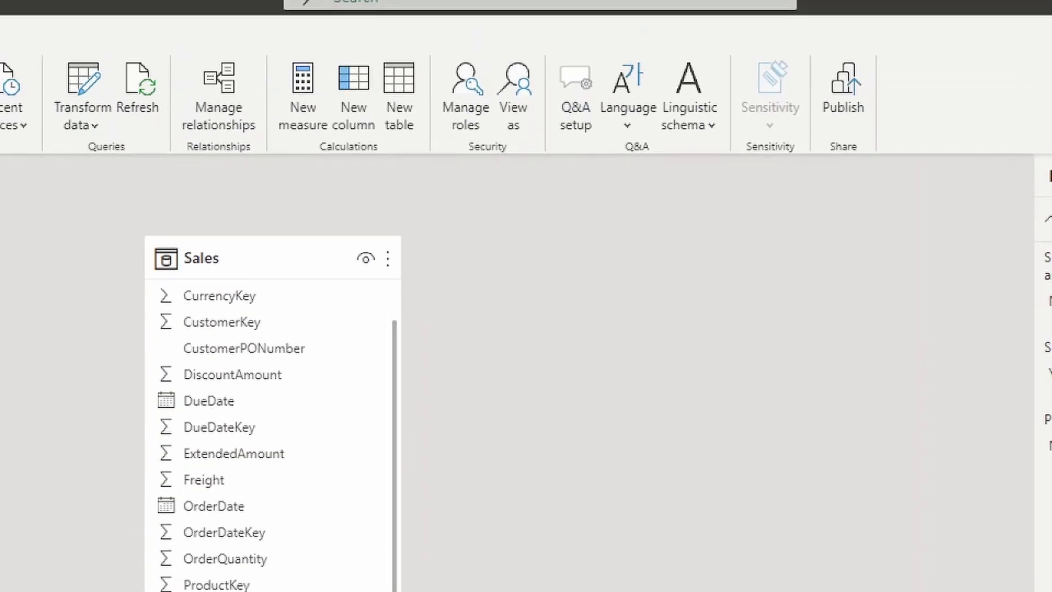
{"action": "left_click_drag", "start_coordinate": [456, 145], "coordinate": [440, 213]}
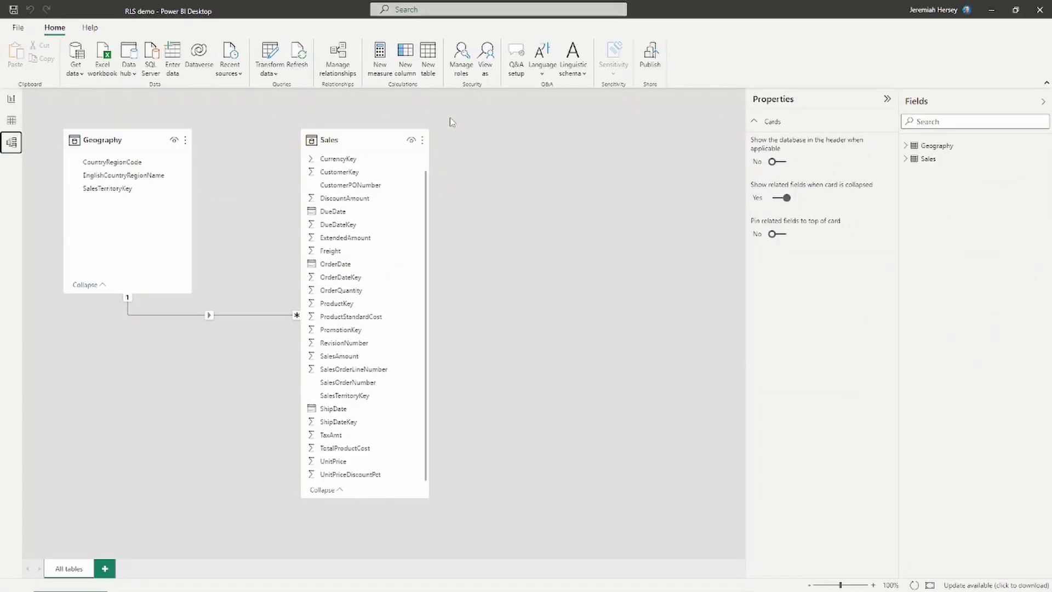
{"action": "left_click", "coordinate": [464, 71]}
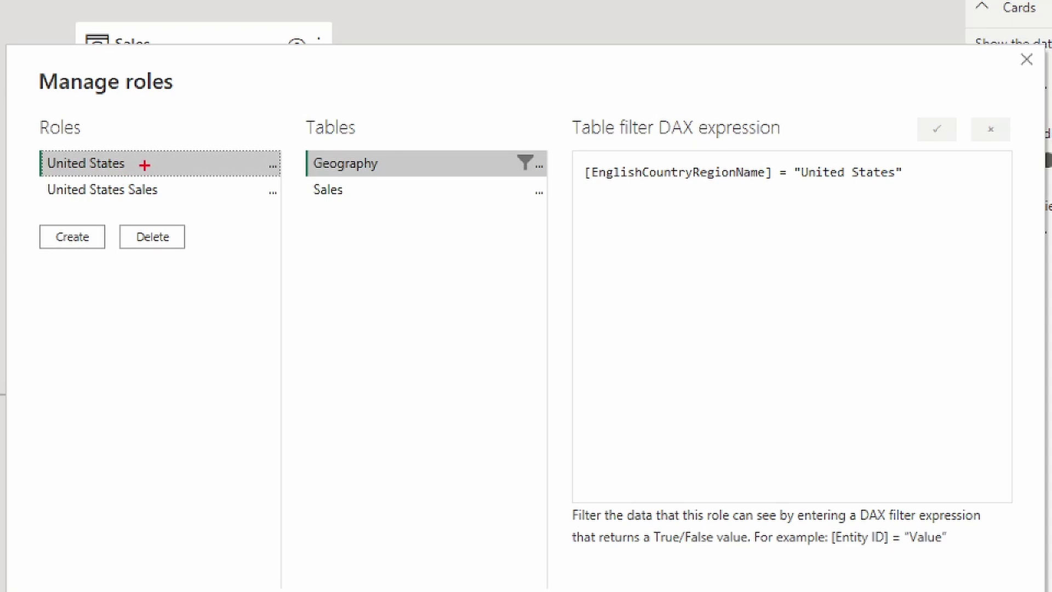
{"action": "left_click_drag", "start_coordinate": [138, 163], "coordinate": [196, 163]}
{"action": "left_click_drag", "start_coordinate": [521, 149], "coordinate": [521, 95]}
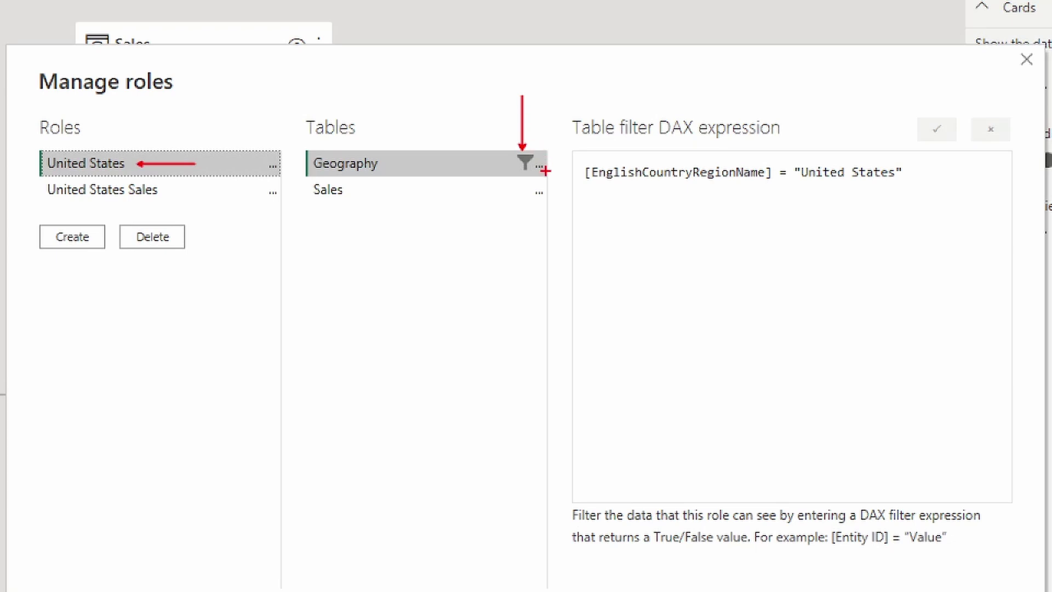
{"action": "mouse_move", "coordinate": [545, 171]}
{"action": "left_mouse_down"}
{"action": "mouse_move", "coordinate": [570, 189]}
{"action": "mouse_move", "coordinate": [566, 182]}
{"action": "left_mouse_up"}
{"action": "mouse_move", "coordinate": [590, 192]}
{"action": "left_mouse_down"}
{"action": "mouse_move", "coordinate": [970, 199]}
{"action": "mouse_move", "coordinate": [943, 196]}
{"action": "left_mouse_up"}
{"action": "left_click_drag", "start_coordinate": [588, 190], "coordinate": [908, 189]}
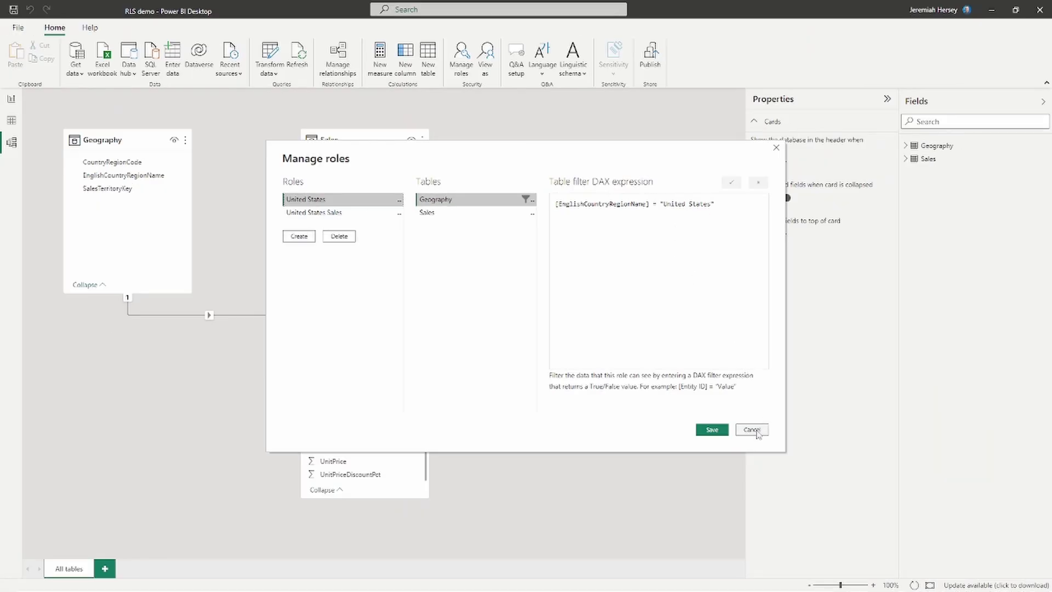
{"action": "left_click", "coordinate": [711, 429]}
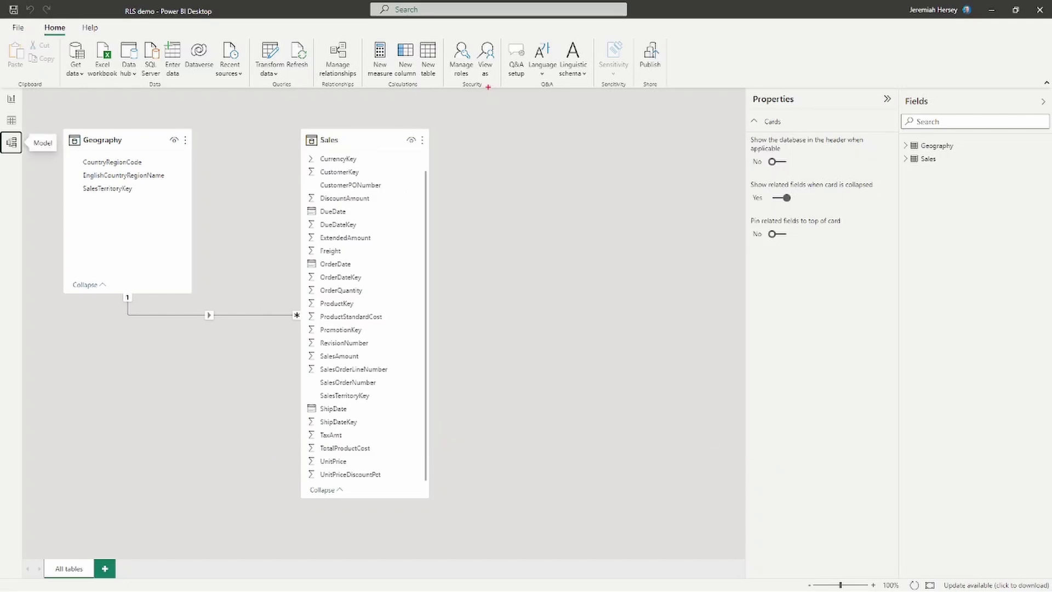
View the model as the United States role.
{"action": "left_click_drag", "start_coordinate": [488, 86], "coordinate": [487, 146]}
{"action": "key", "text": "Escape"}
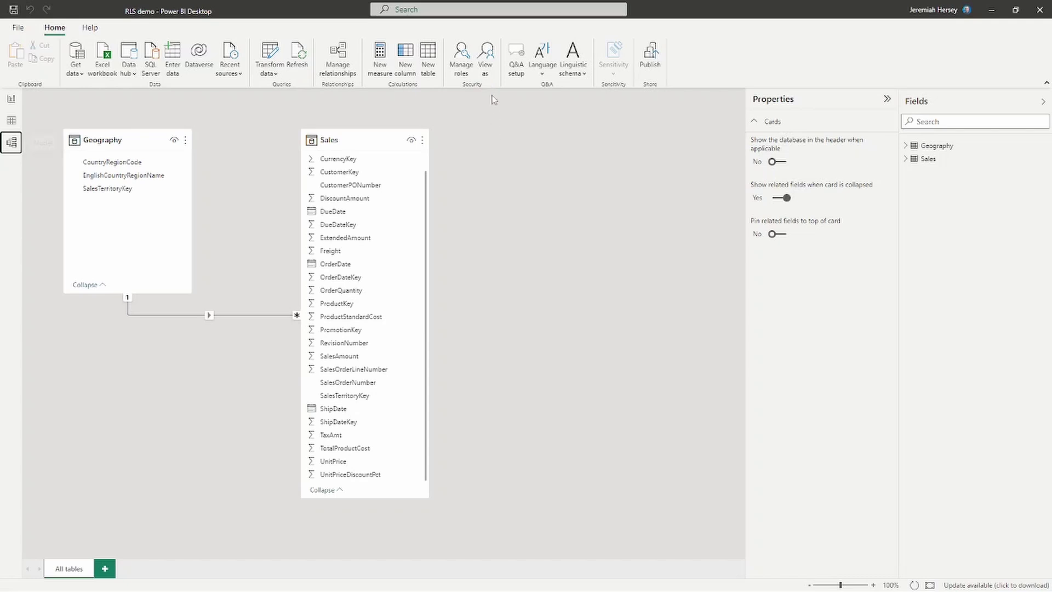
{"action": "left_click", "coordinate": [486, 60]}
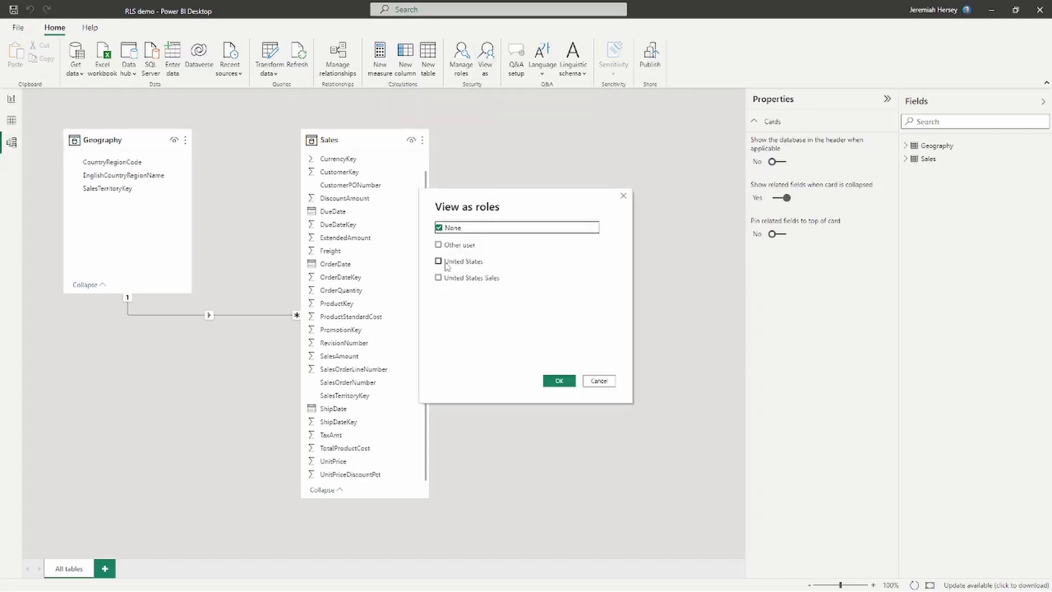
{"action": "left_click", "coordinate": [439, 262]}
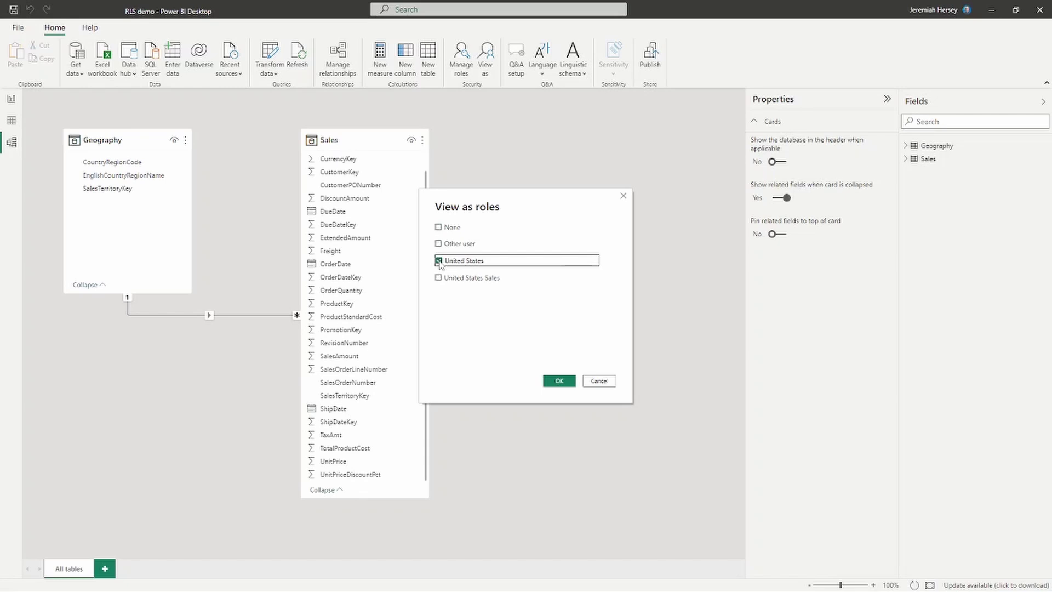
{"action": "left_click", "coordinate": [560, 382]}
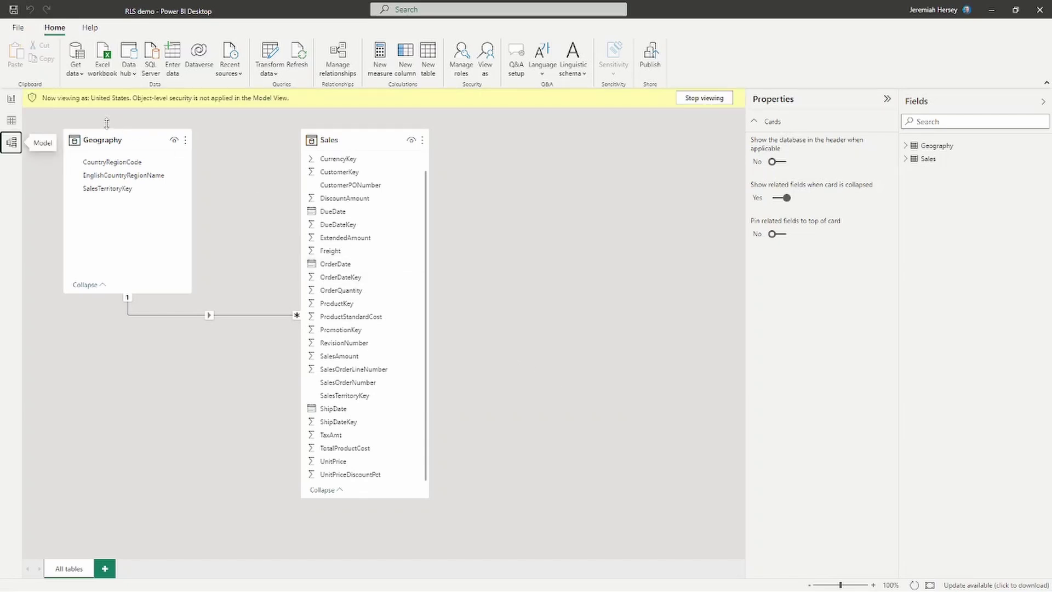
Check which Geography table rows the United States role can see in the data view.
{"action": "left_click", "coordinate": [11, 122]}
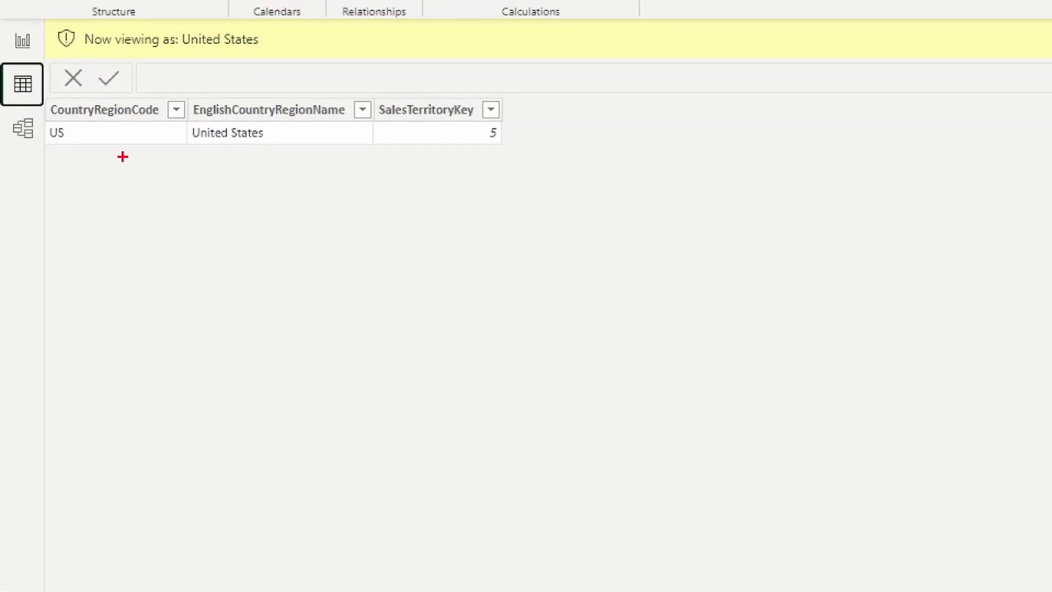
{"action": "left_click_drag", "start_coordinate": [520, 133], "coordinate": [645, 133]}
{"action": "mouse_move", "coordinate": [183, 89]}
{"action": "left_mouse_down"}
{"action": "mouse_move", "coordinate": [378, 186]}
{"action": "mouse_move", "coordinate": [376, 158]}
{"action": "left_mouse_up"}
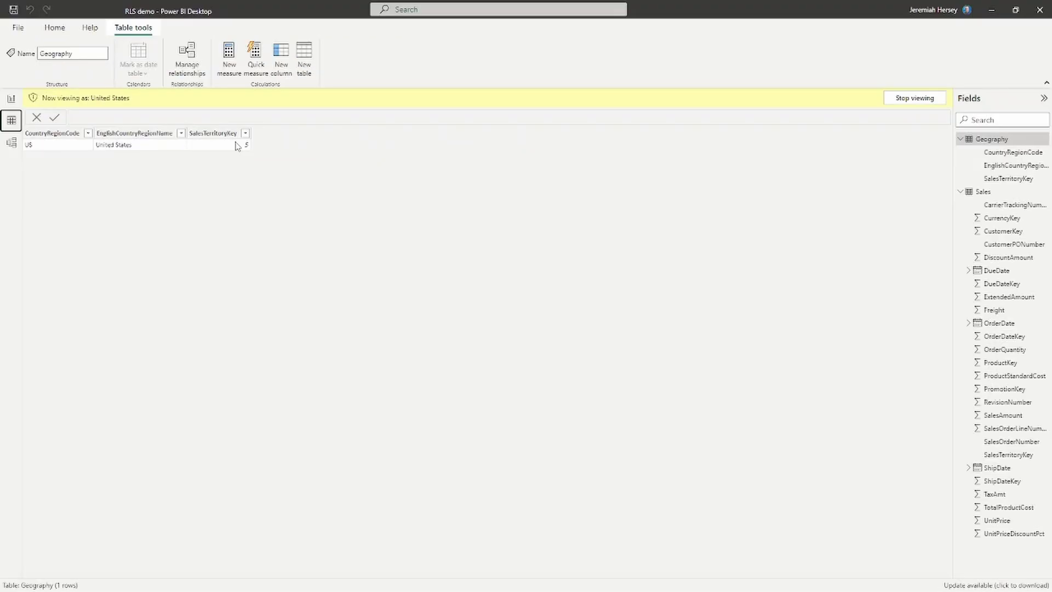
Check which SalesTerritoryKey values the United States role can see in the Sales table.
{"action": "left_click", "coordinate": [992, 193]}
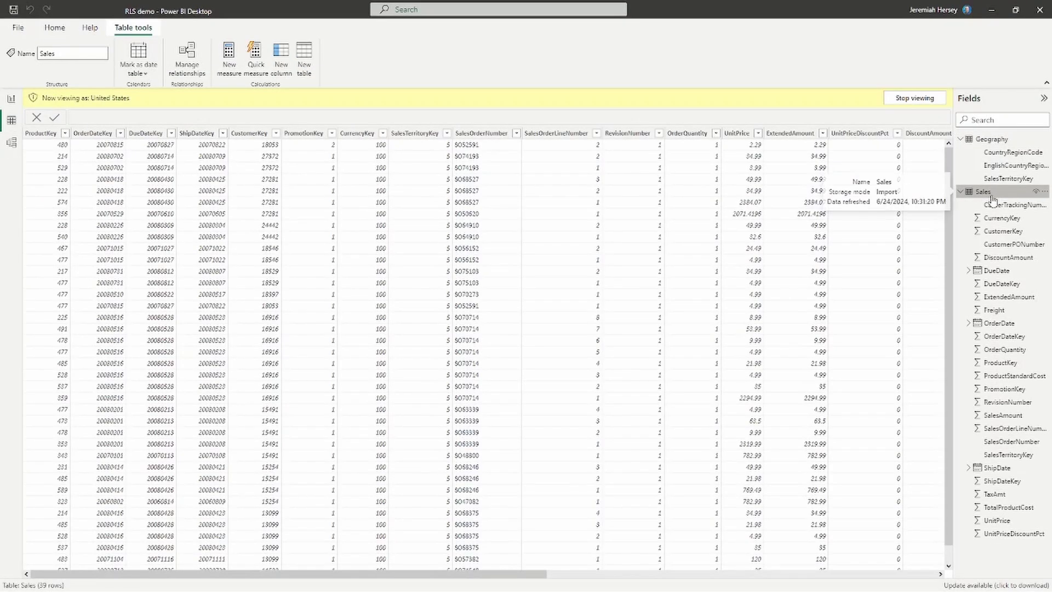
{"action": "left_click", "coordinate": [1006, 456]}
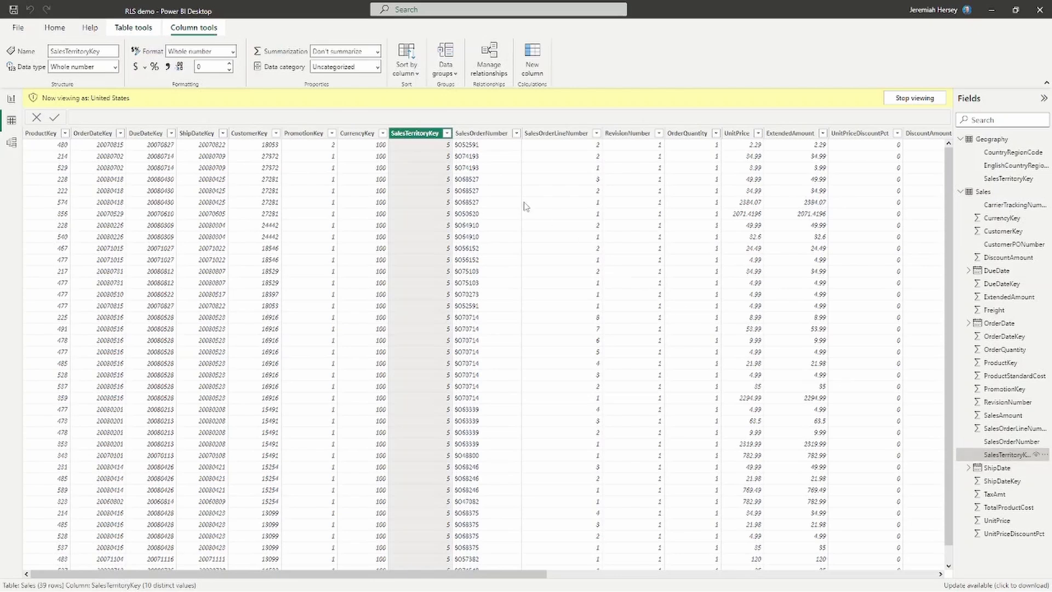
{"action": "left_click", "coordinate": [448, 134]}
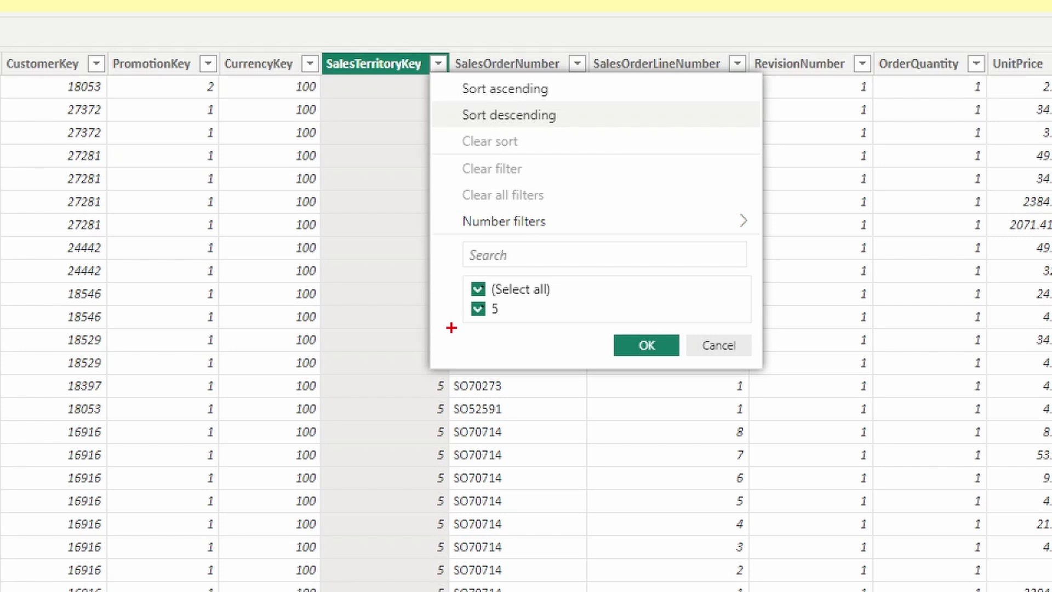
{"action": "left_click_drag", "start_coordinate": [465, 319], "coordinate": [440, 354]}
{"action": "key", "text": "Escape"}
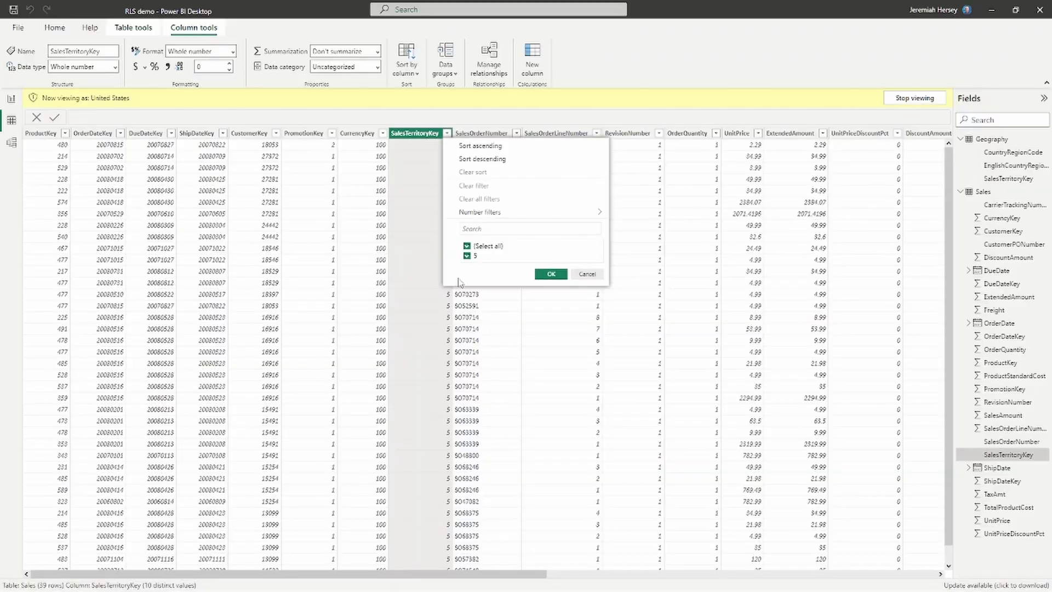
Stop viewing as the United States role and check the available SalesTerritoryKey values in the Sales table.
{"action": "left_click", "coordinate": [914, 99]}
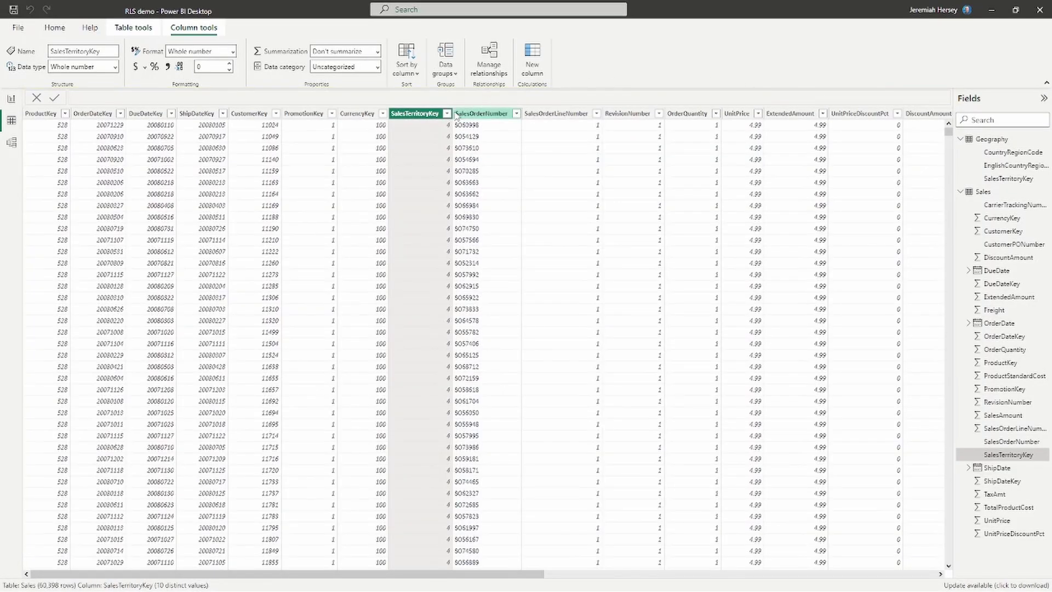
{"action": "left_click", "coordinate": [447, 114]}
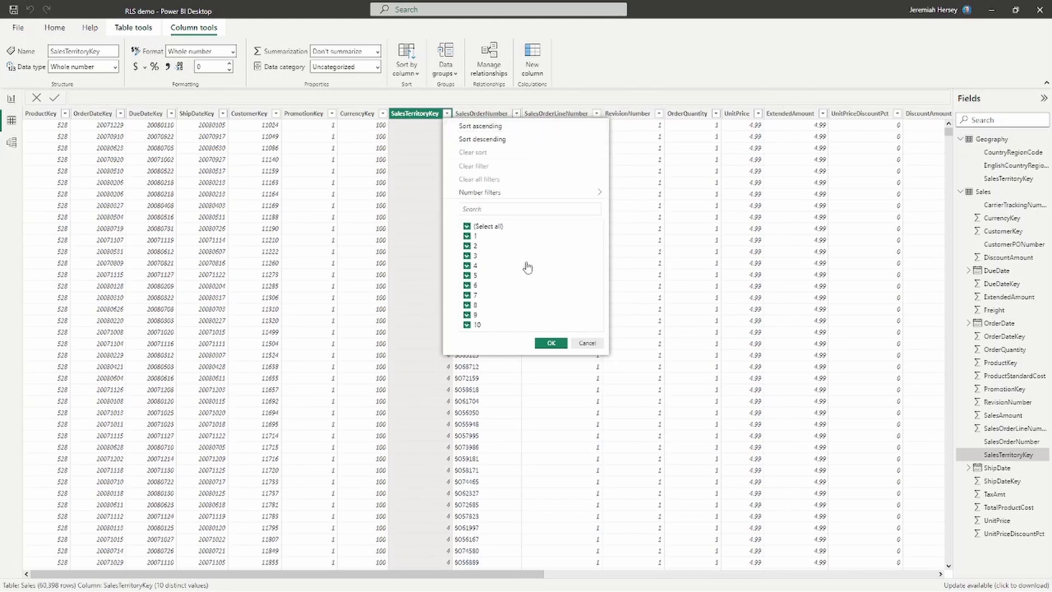
{"action": "left_click", "coordinate": [591, 344]}
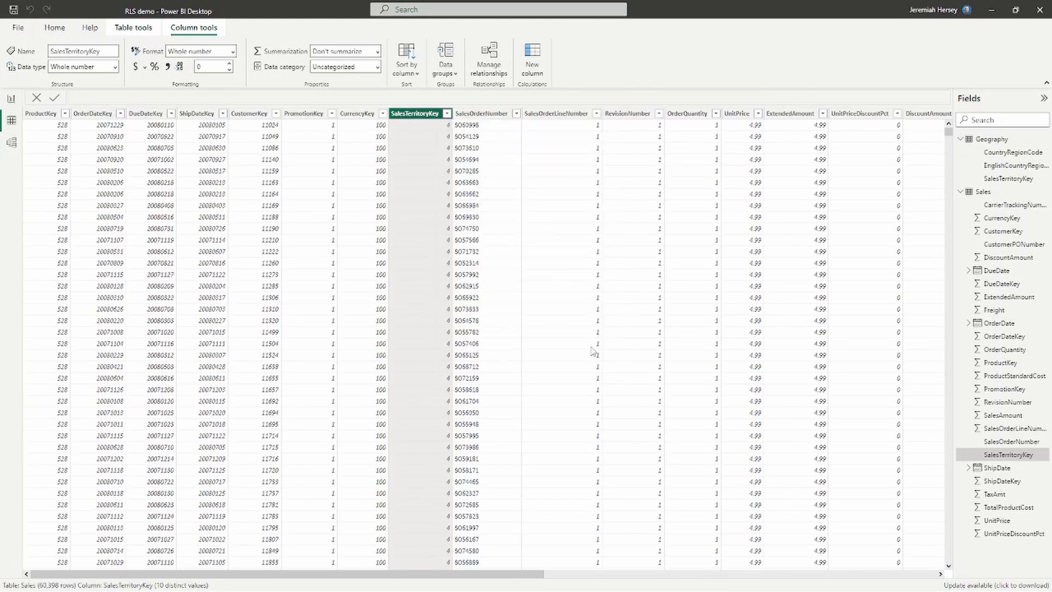
Add the filter [SalesTerritoryKey] = 5 on the Sales table to the United States Sales role and save it.
{"action": "left_click", "coordinate": [12, 144]}
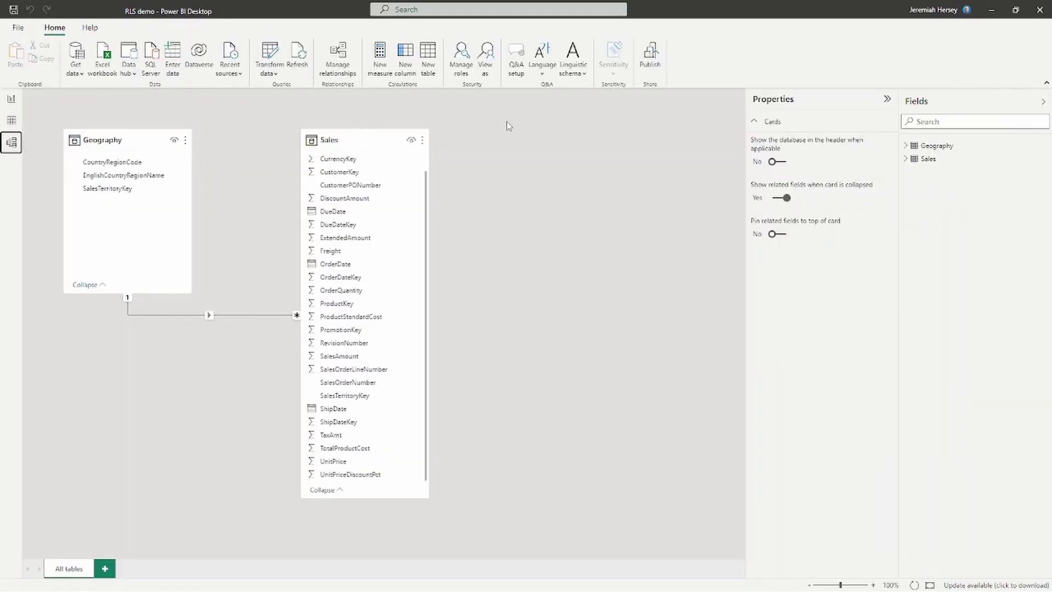
{"action": "left_click", "coordinate": [469, 70]}
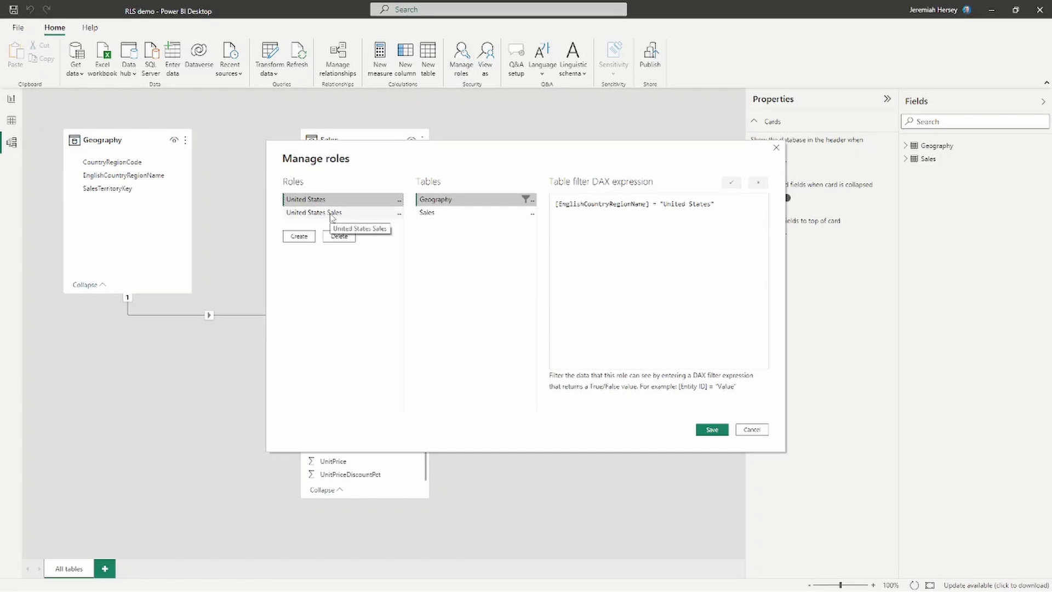
{"action": "left_click", "coordinate": [330, 215]}
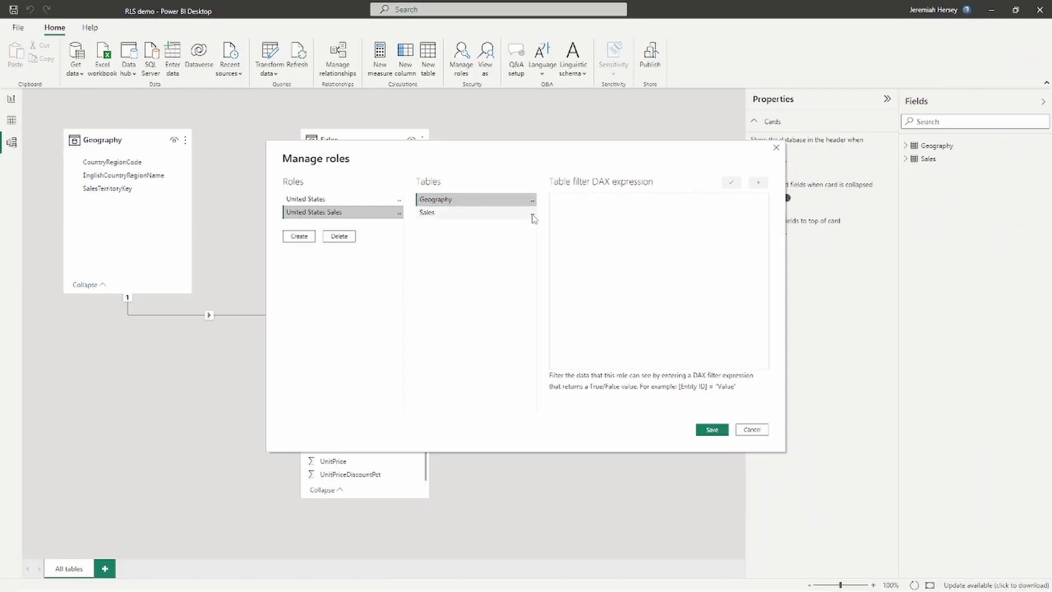
{"action": "left_click", "coordinate": [532, 212]}
{"action": "mouse_move", "coordinate": [593, 225]}
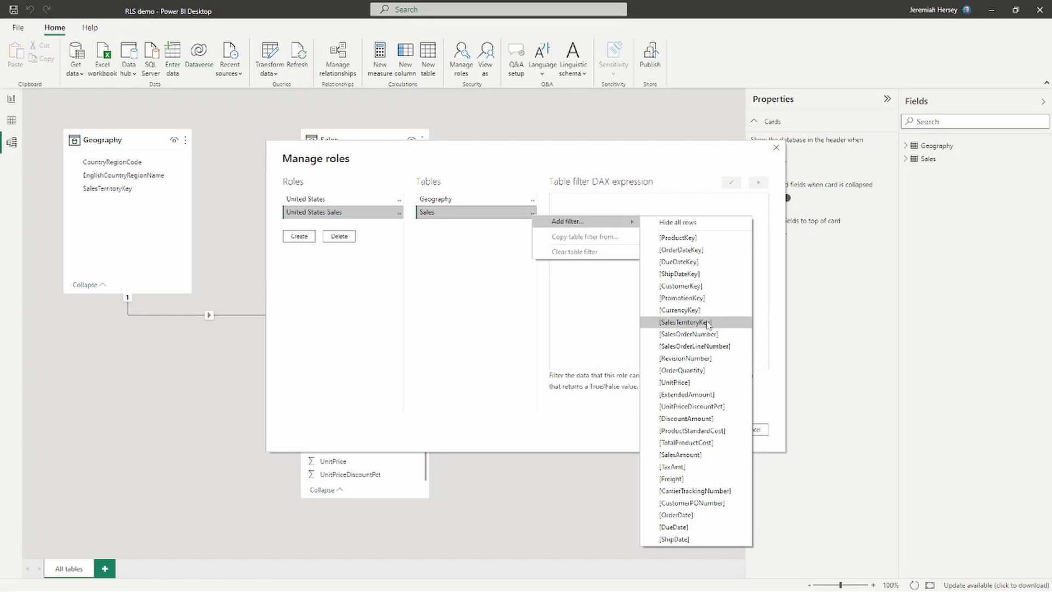
{"action": "left_click", "coordinate": [685, 322]}
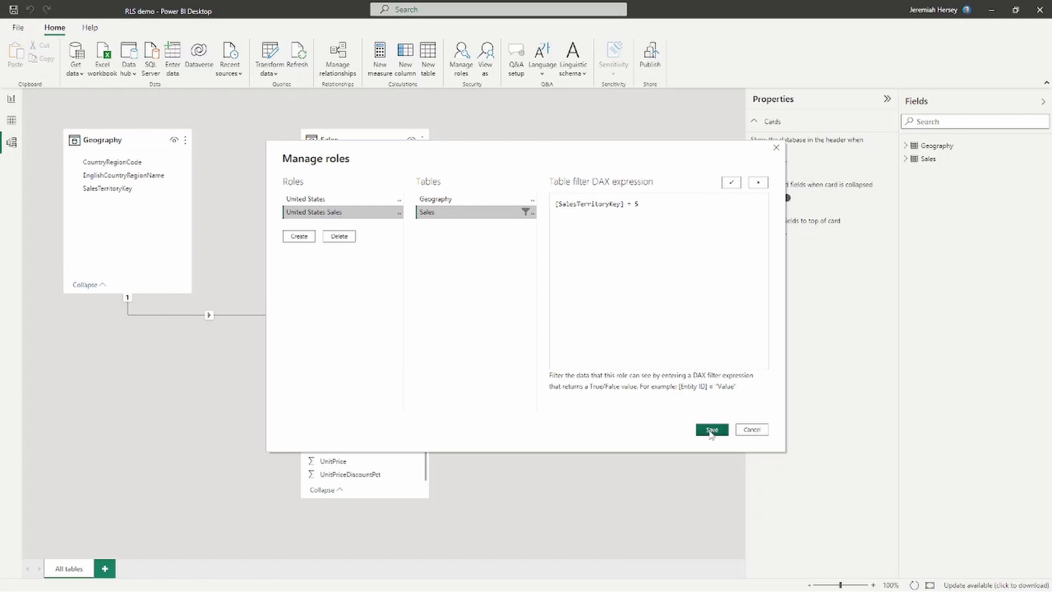
{"action": "left_click", "coordinate": [711, 429]}
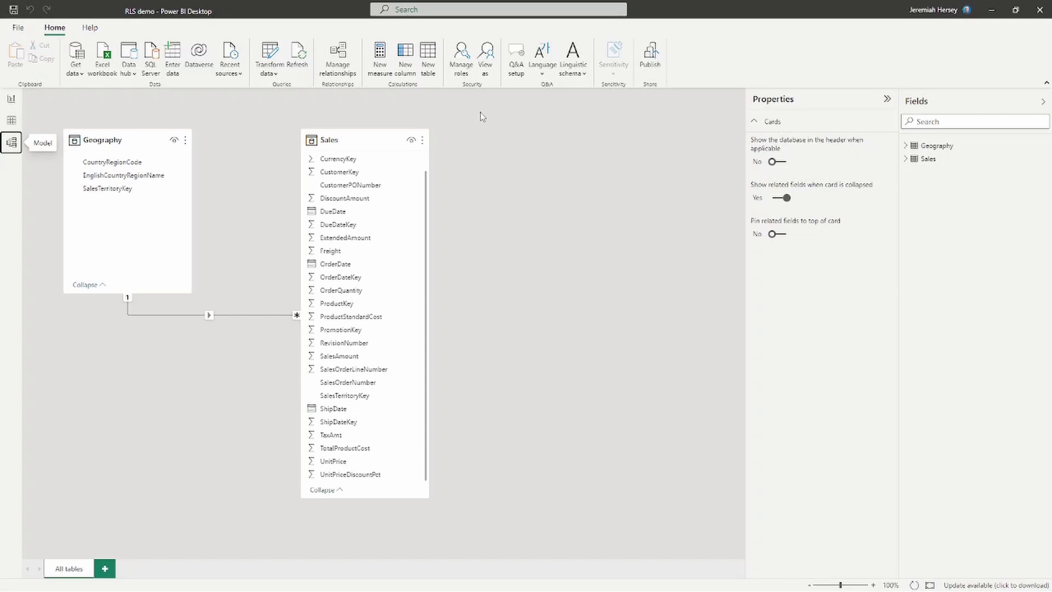
View the model as the United States Sales role.
{"action": "left_click_drag", "start_coordinate": [491, 90], "coordinate": [490, 130]}
{"action": "left_click", "coordinate": [486, 64]}
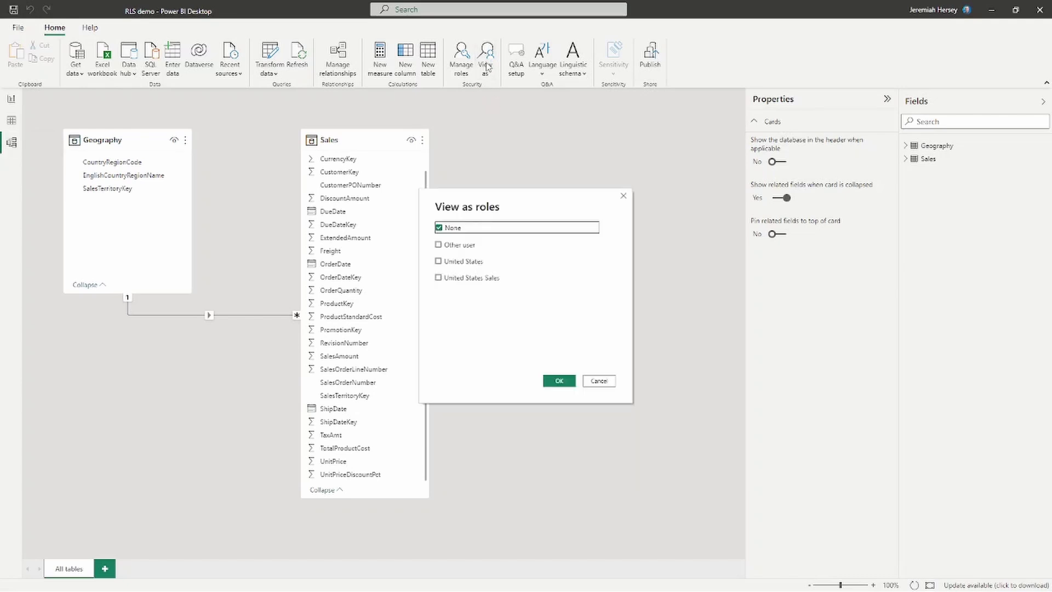
{"action": "left_click", "coordinate": [439, 278]}
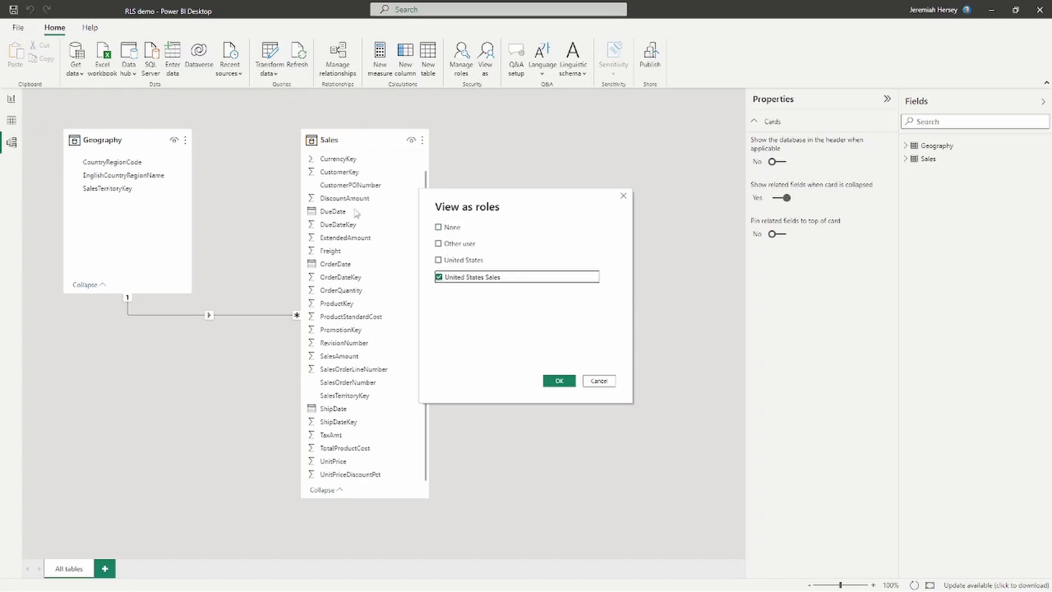
{"action": "left_click", "coordinate": [559, 382]}
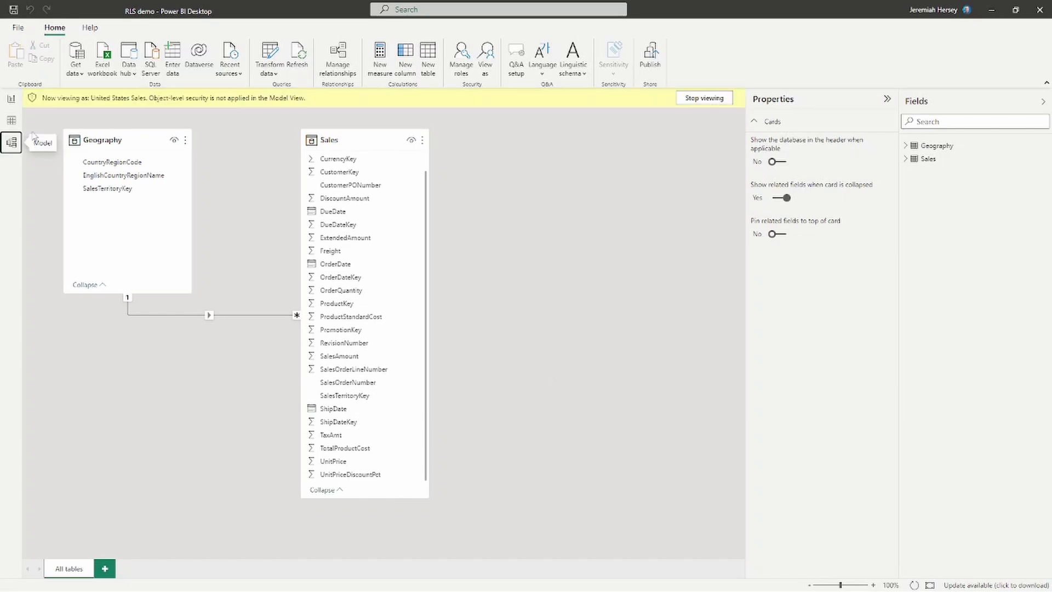
Check the Sales table's SalesTerritoryKey values and the Geography rows under the United States Sales role, and stop viewing as that role.
{"action": "left_click", "coordinate": [12, 122]}
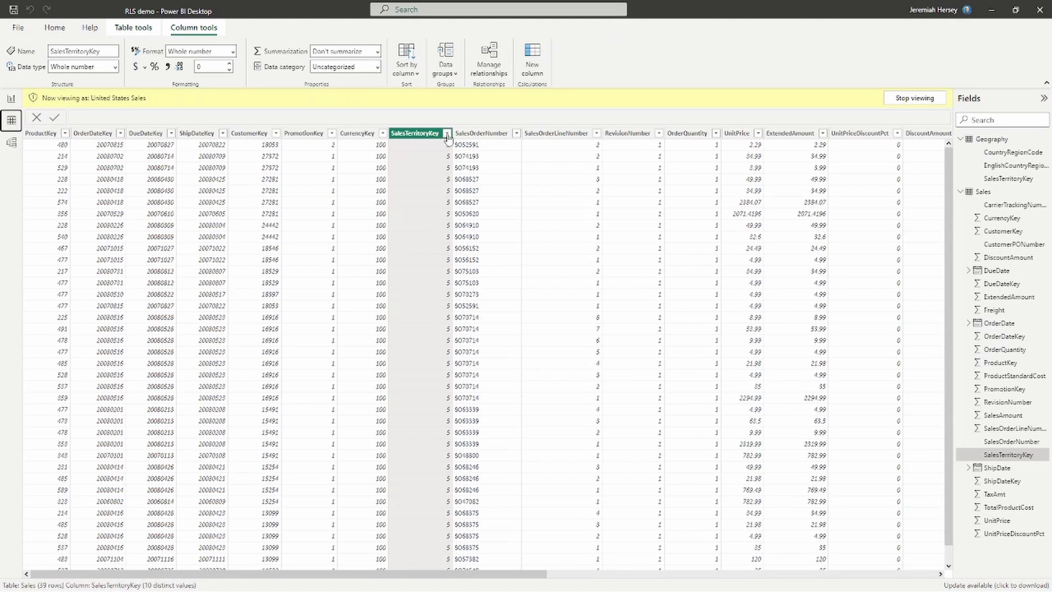
{"action": "left_click", "coordinate": [447, 134]}
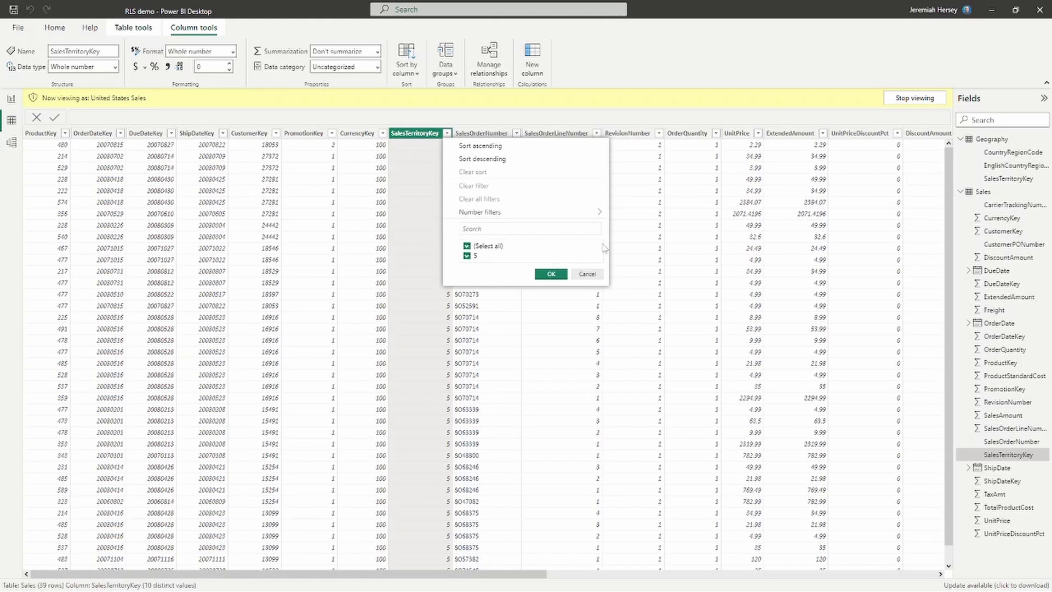
{"action": "left_click", "coordinate": [999, 141]}
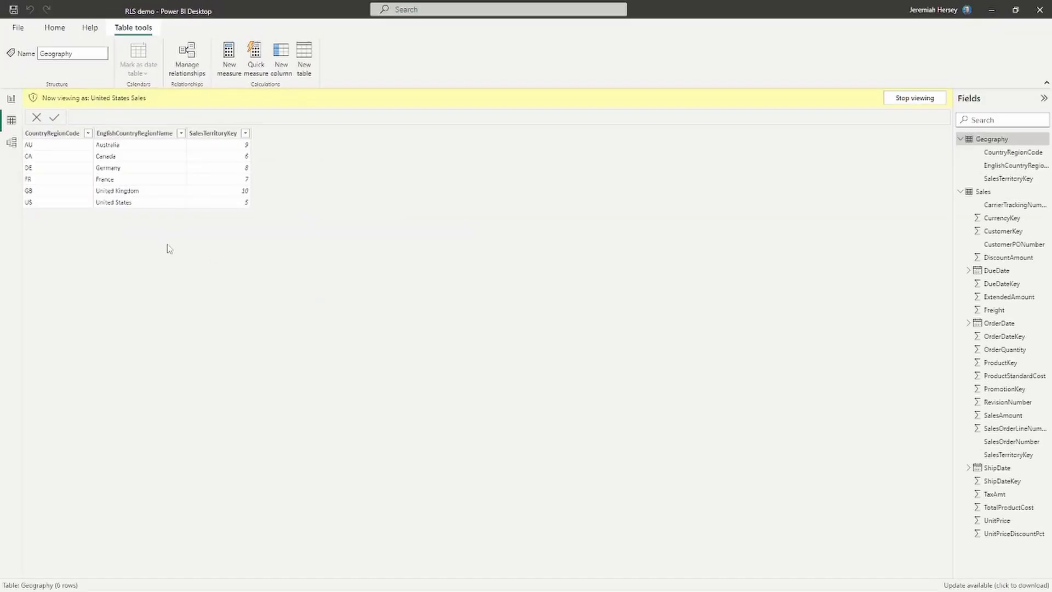
{"action": "left_click", "coordinate": [914, 98]}
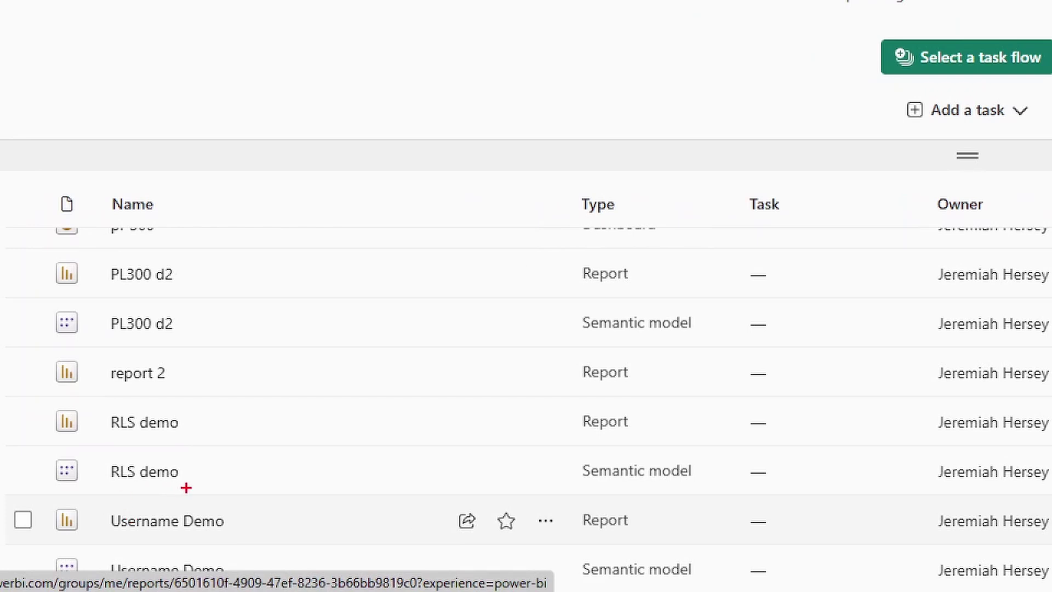
Open the row-level security settings of the RLS demo semantic model in My workspace and examine its roles and member assignment.
{"action": "left_click_drag", "start_coordinate": [192, 472], "coordinate": [308, 473]}
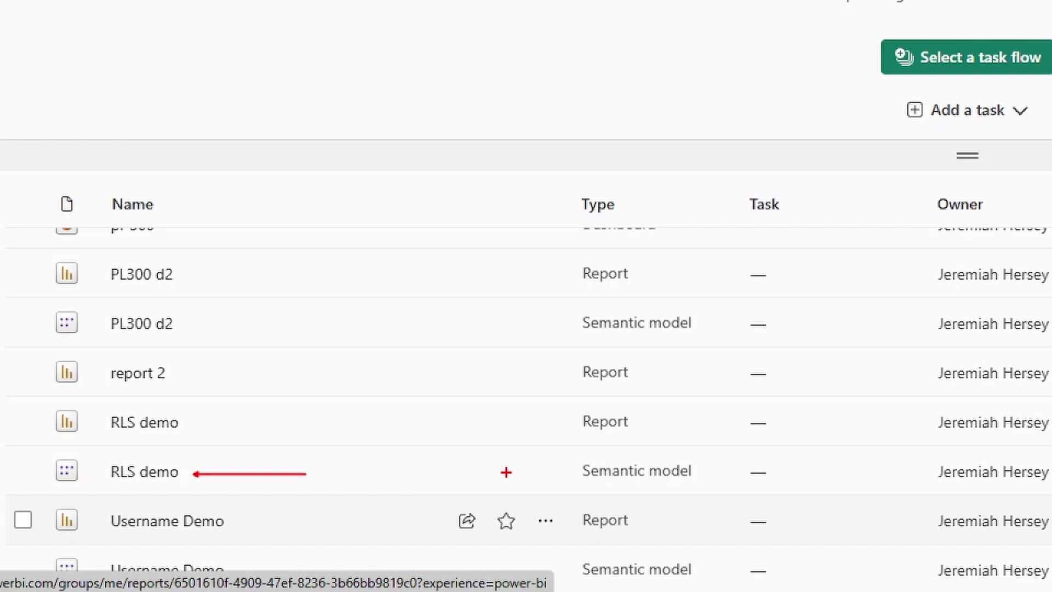
{"action": "key", "text": "Escape"}
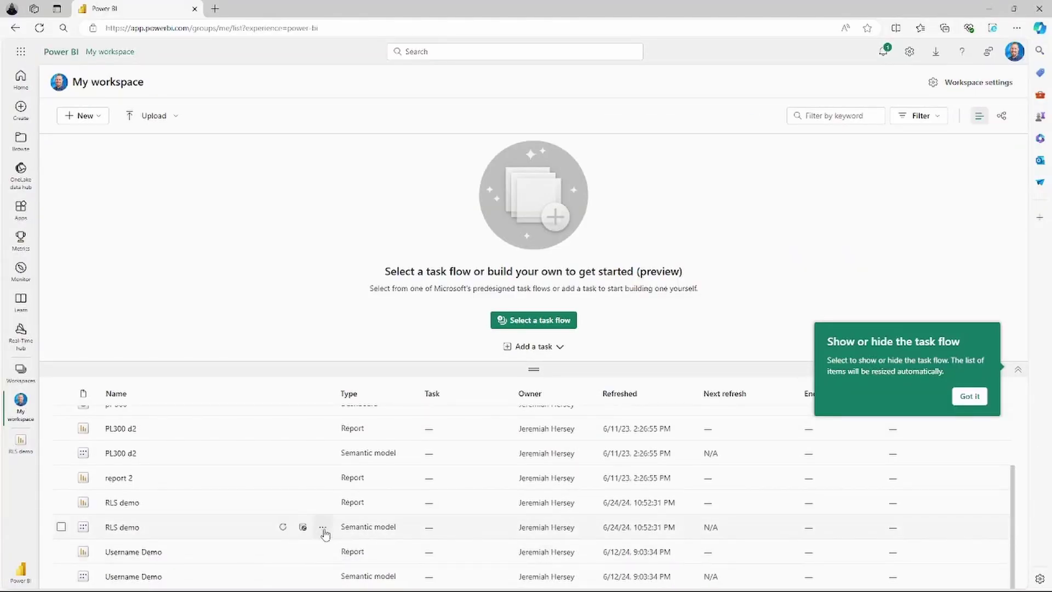
{"action": "left_click", "coordinate": [324, 529]}
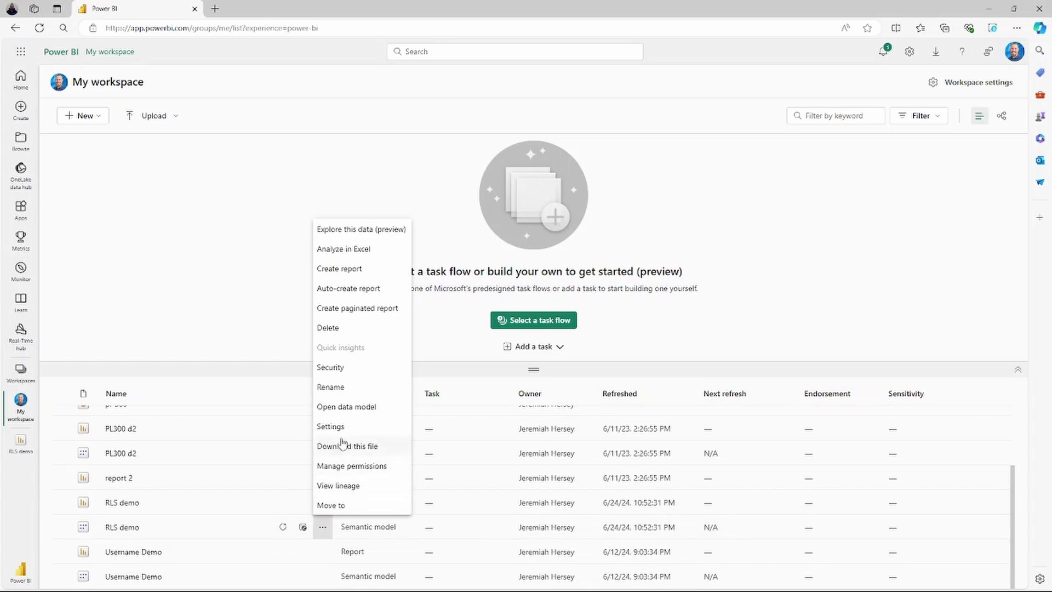
{"action": "left_click", "coordinate": [346, 368]}
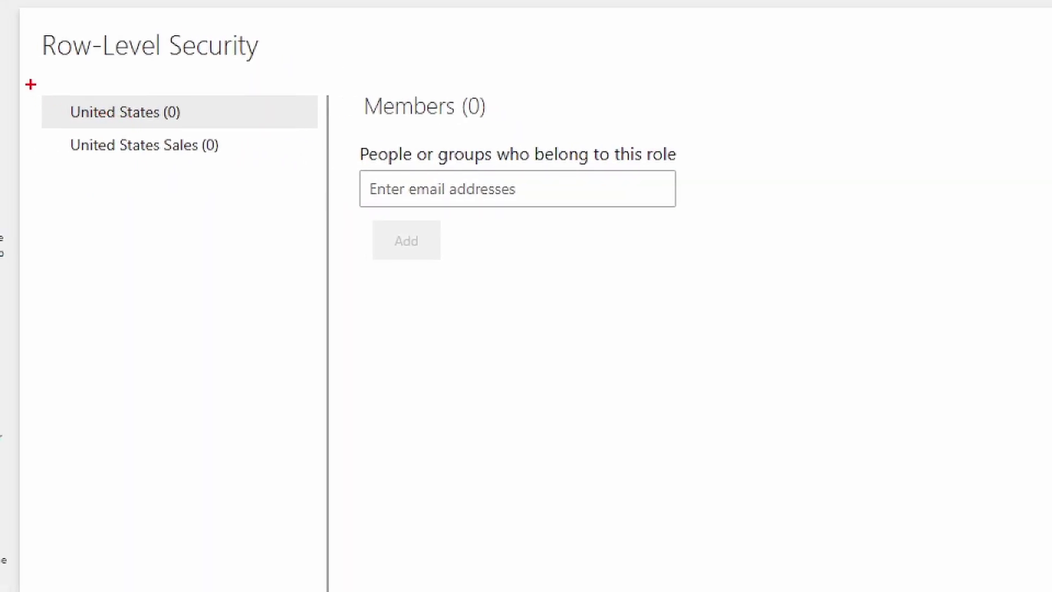
{"action": "mouse_move", "coordinate": [31, 84]}
{"action": "left_mouse_down"}
{"action": "mouse_move", "coordinate": [250, 191]}
{"action": "mouse_move", "coordinate": [280, 168]}
{"action": "left_mouse_up"}
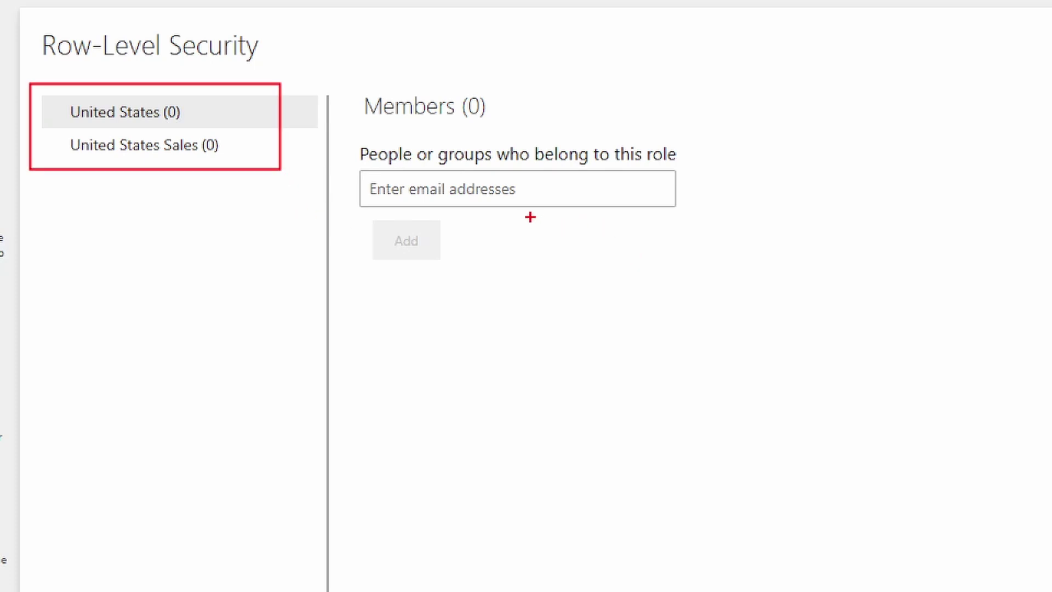
{"action": "left_click_drag", "start_coordinate": [531, 217], "coordinate": [549, 303]}
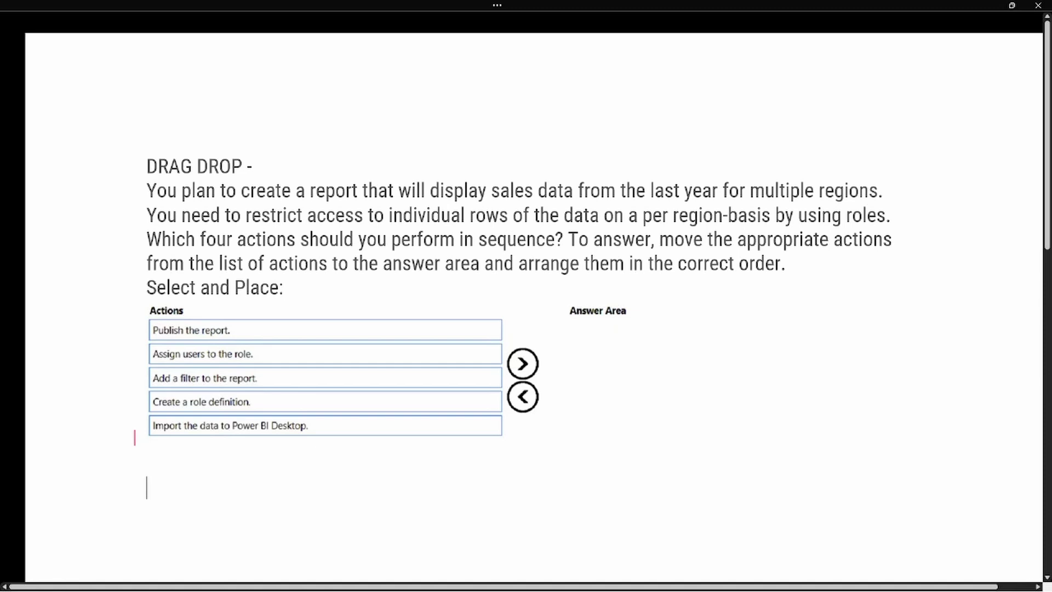
In the exam question, number importing the data as 1 and creating a role definition as 2, and strike out adding a filter.
{"action": "left_click", "coordinate": [135, 428]}
{"action": "type", "text": "1"}
{"action": "left_click_drag", "start_coordinate": [149, 377], "coordinate": [270, 377]}
{"action": "left_click_drag", "start_coordinate": [137, 395], "coordinate": [144, 409]}
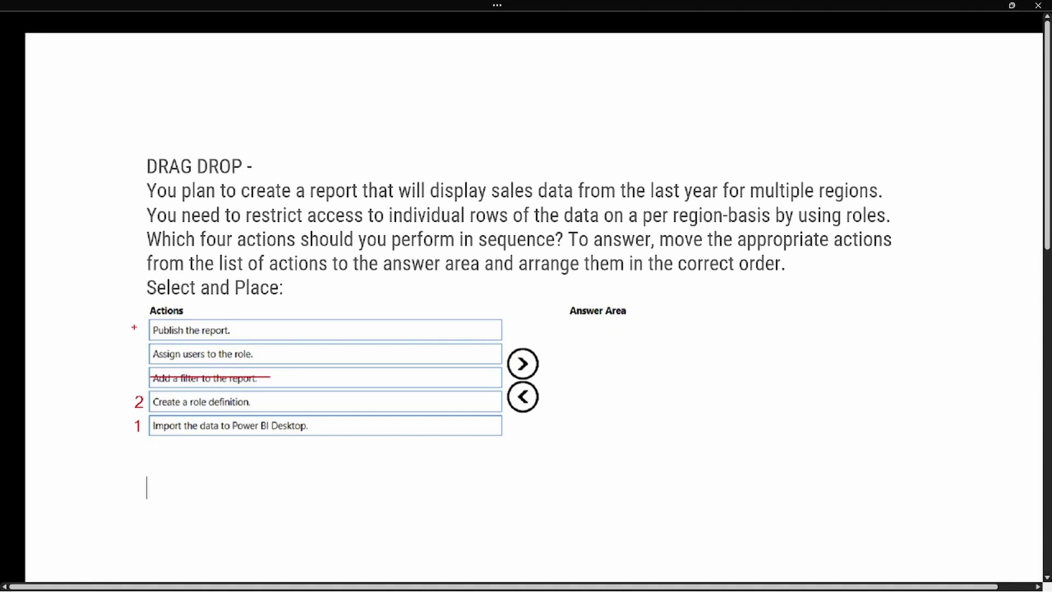
Number "Publish the report" as 3 and "Assign users to the role" as 4 in the exam question's action list.
{"action": "left_click_drag", "start_coordinate": [138, 325], "coordinate": [137, 337]}
{"action": "mouse_move", "coordinate": [139, 355]}
{"action": "left_mouse_down"}
{"action": "mouse_move", "coordinate": [139, 371]}
{"action": "mouse_move", "coordinate": [138, 362]}
{"action": "left_mouse_up"}
{"action": "left_click_drag", "start_coordinate": [140, 347], "coordinate": [143, 361]}
{"action": "key", "text": "ctrl+z"}
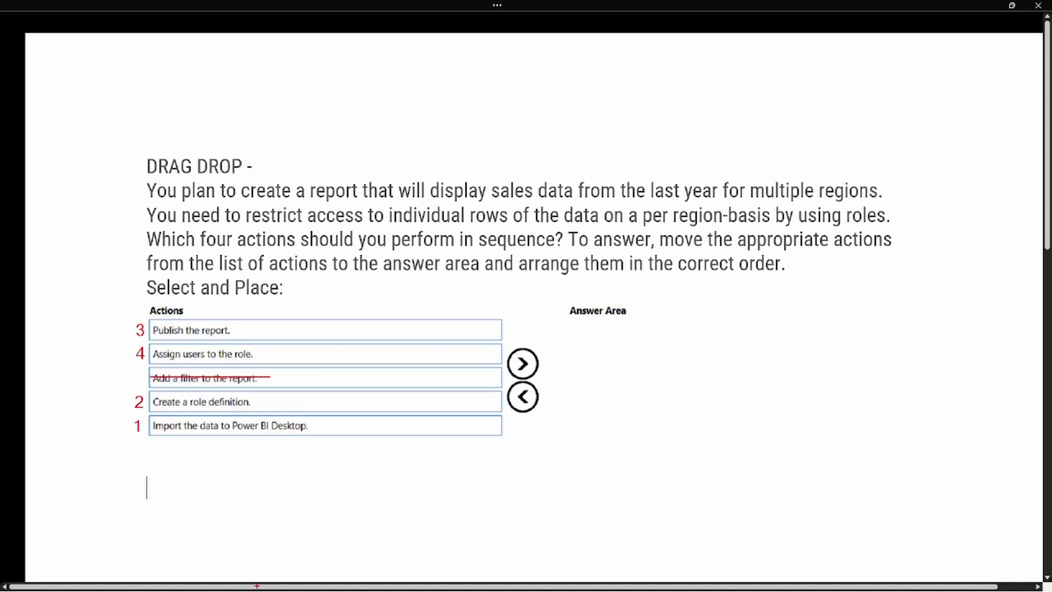